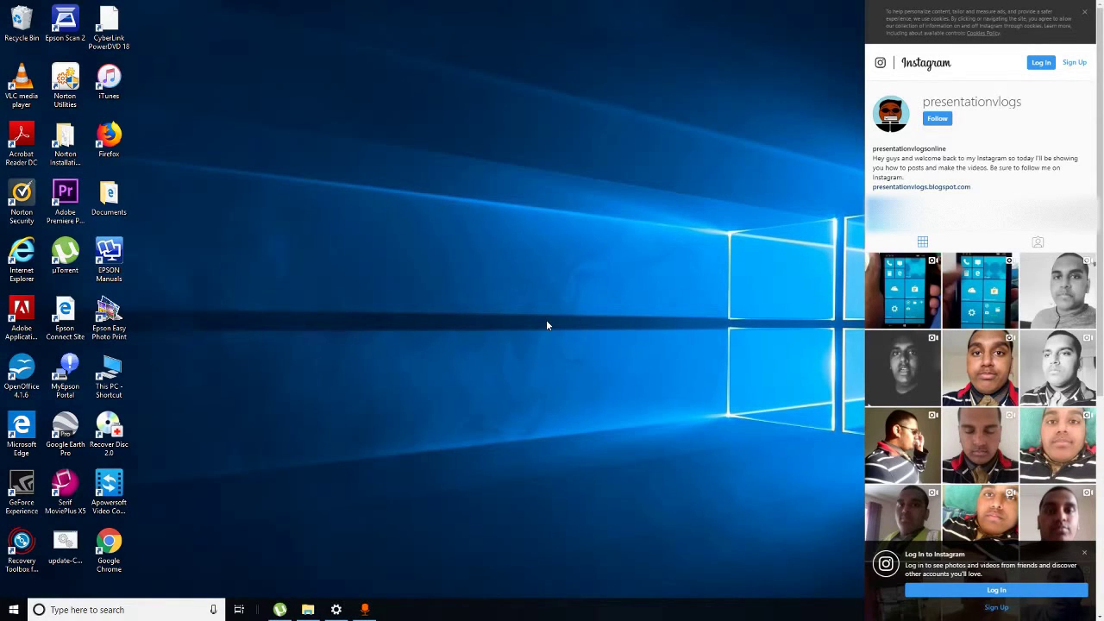
double_click(111, 543)
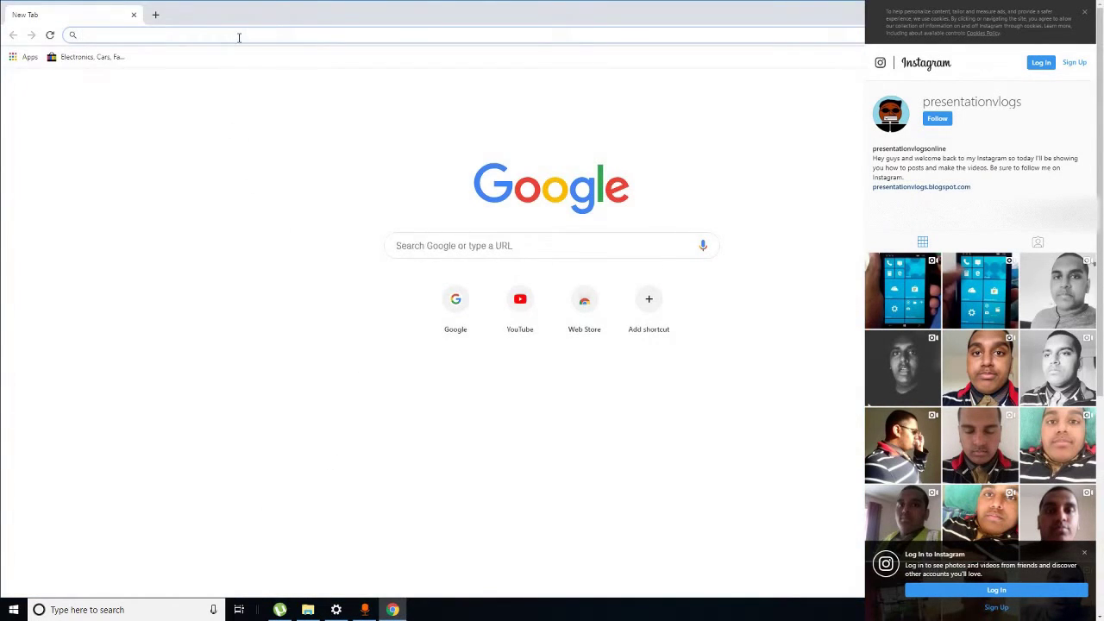
type("www.")
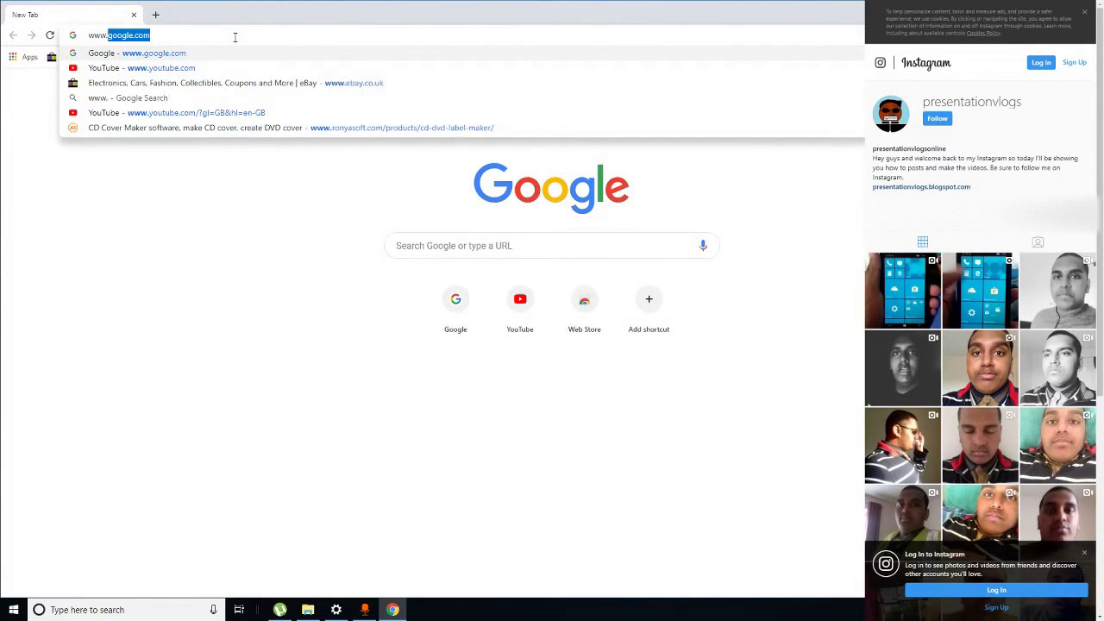
type("google.com")
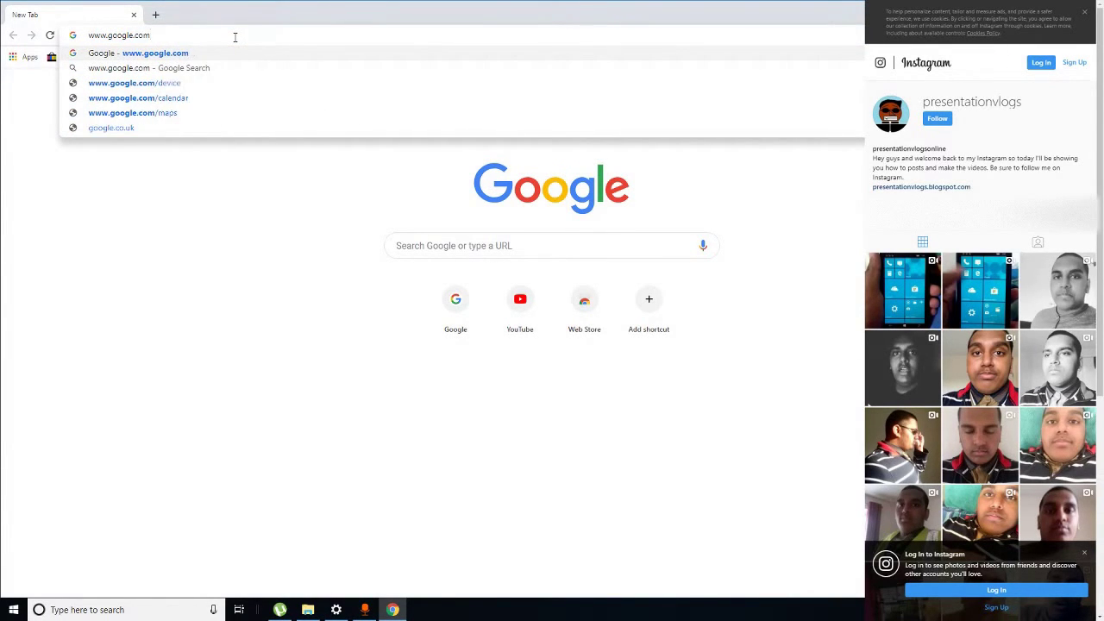
key("Return")
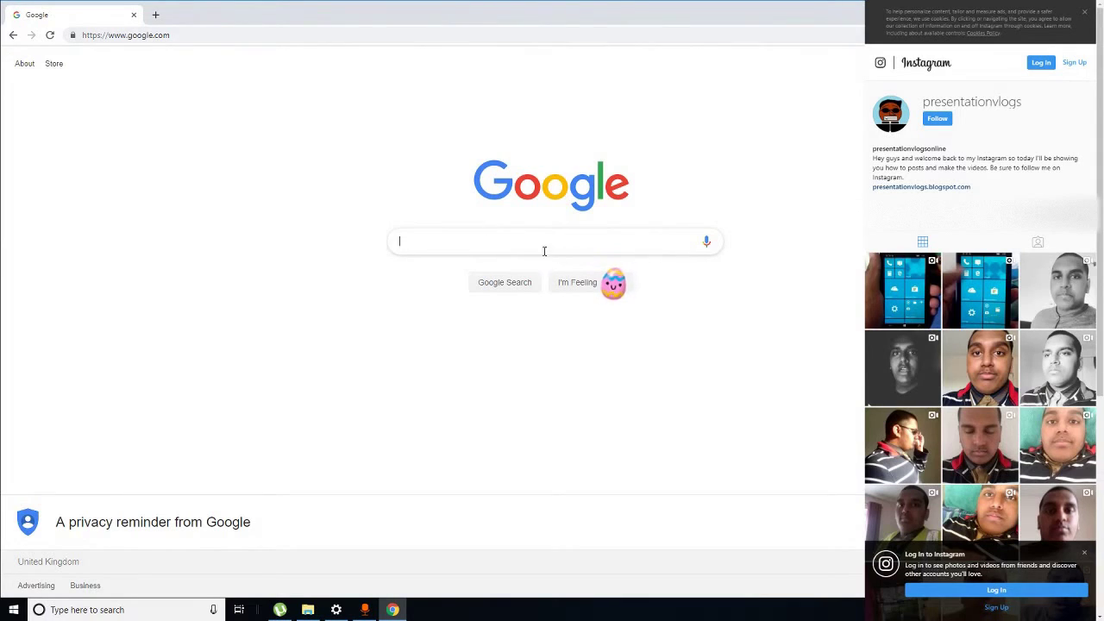
Search Google for 'Ronyasoft CD DVD Label Maker', correcting typos along the way.
type("R")
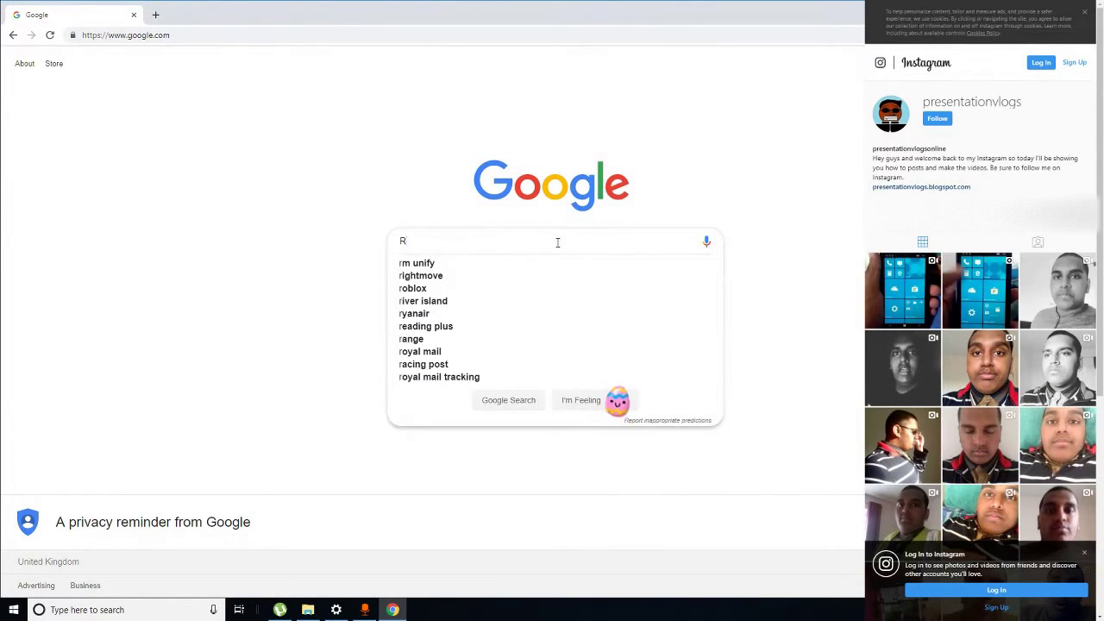
type("onyasoft ")
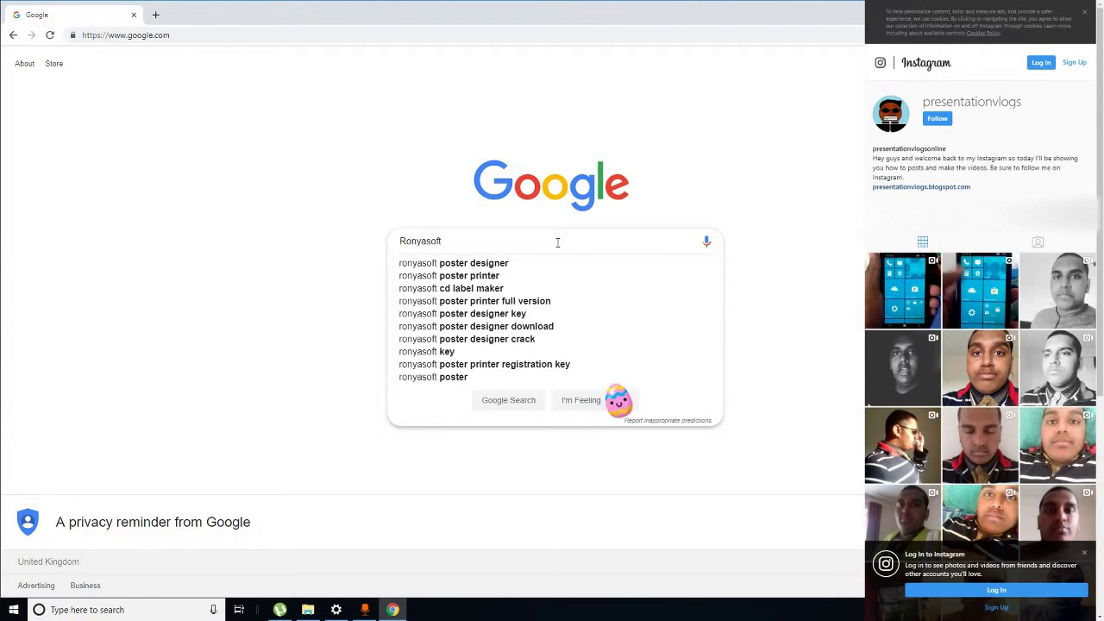
type("CD V")
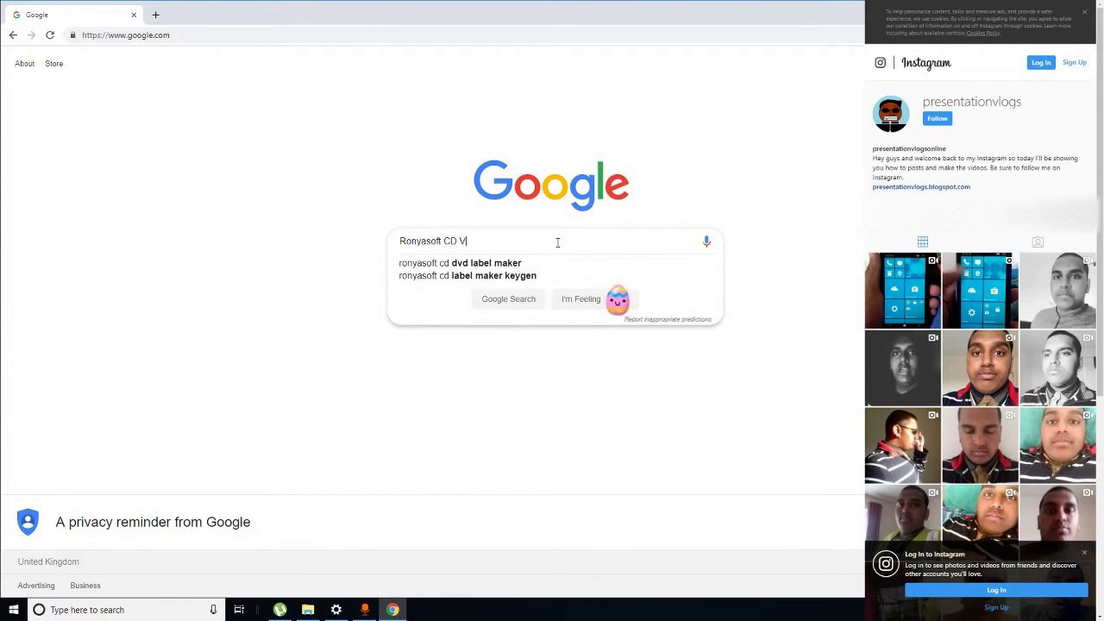
key("BackSpace")
type("DVD ")
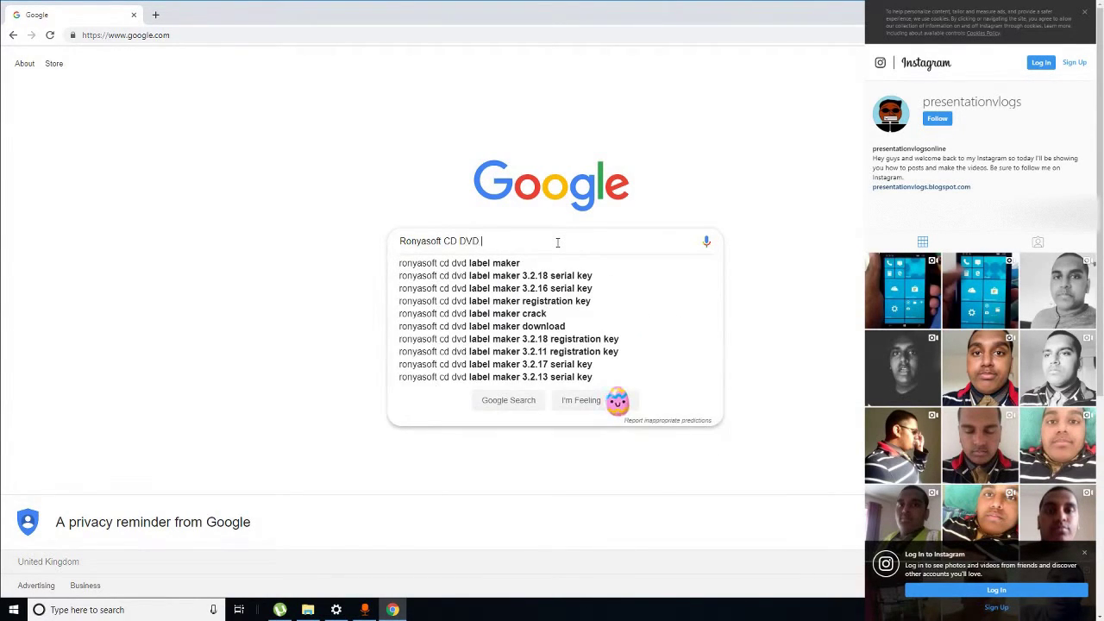
type("Laberl")
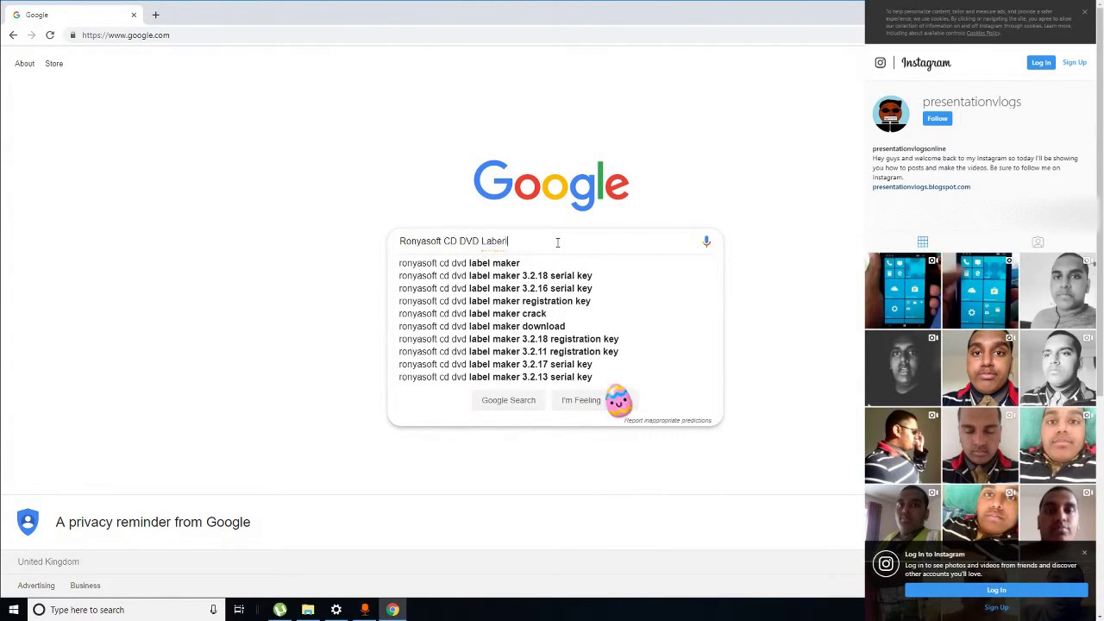
key("BackSpace")
key("BackSpace")
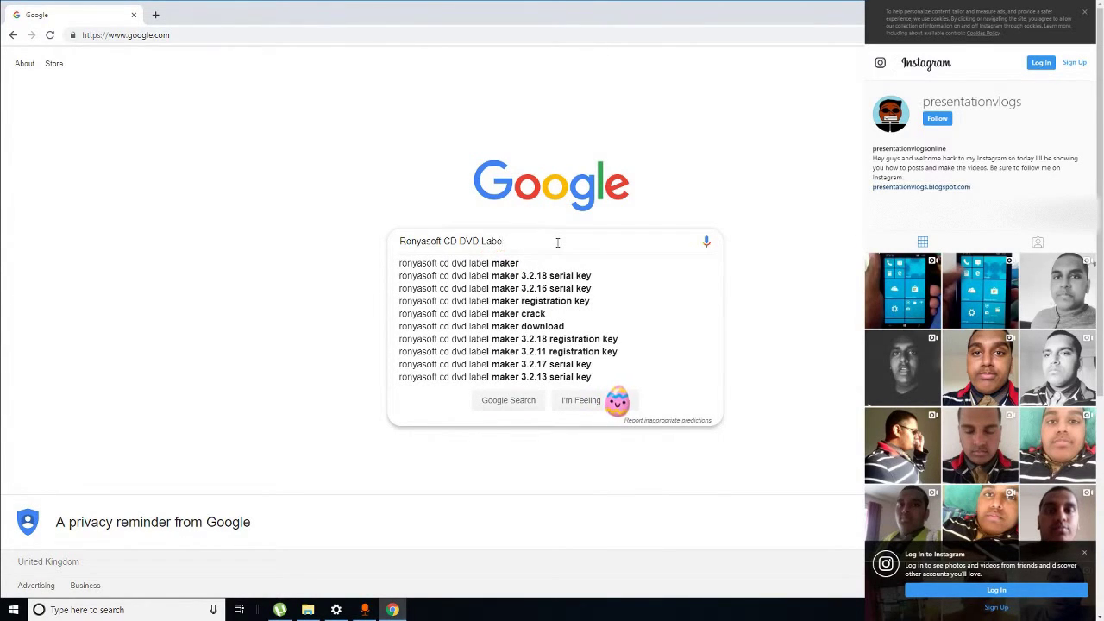
type("l Maker")
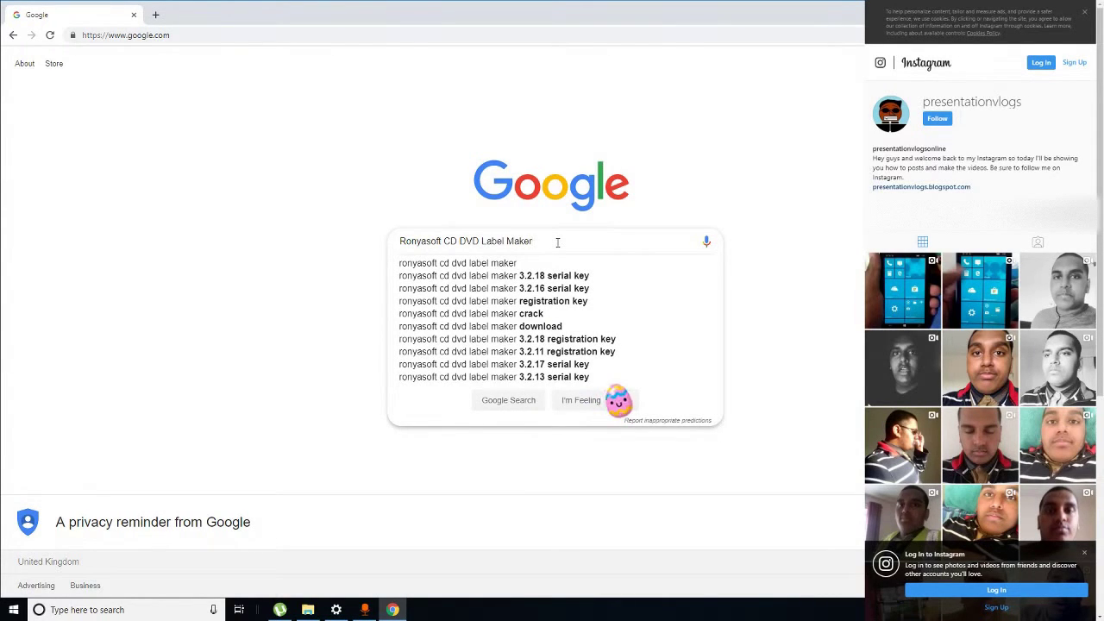
key("Return")
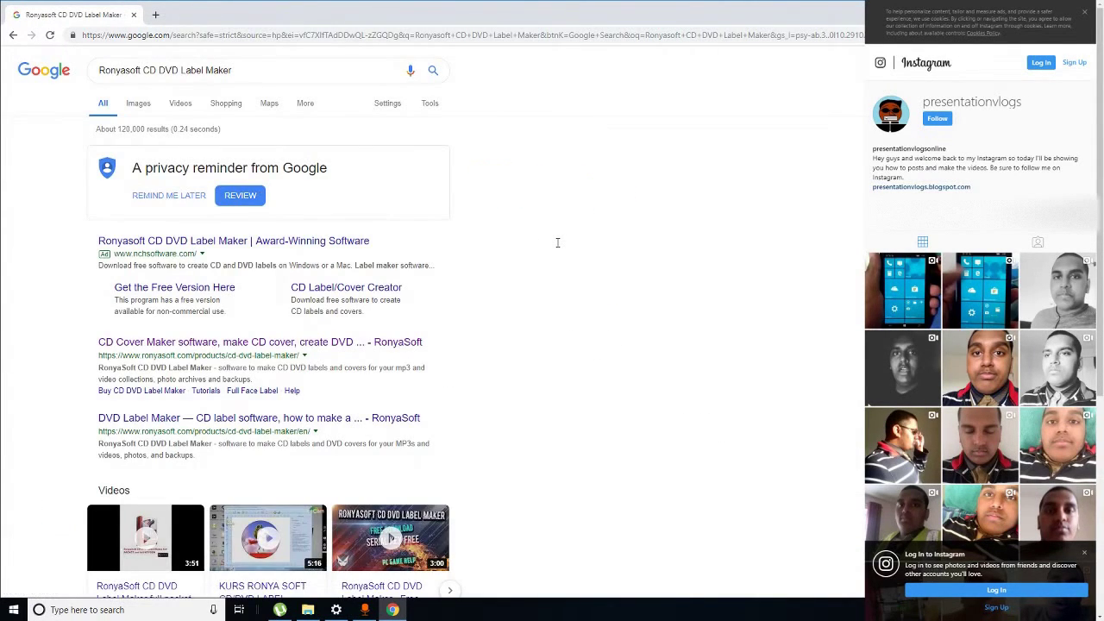
Open the RonyaSoft CD DVD Label Maker result and download the free ronyasoft-cd-dvd-label-maker.zip.
left_click(269, 343)
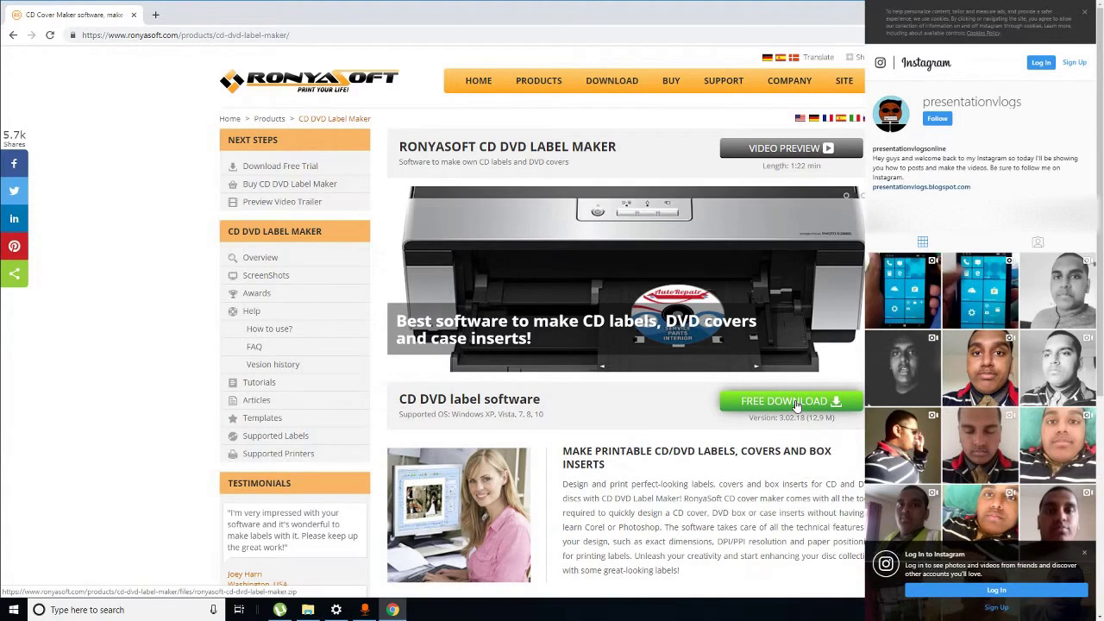
left_click(797, 404)
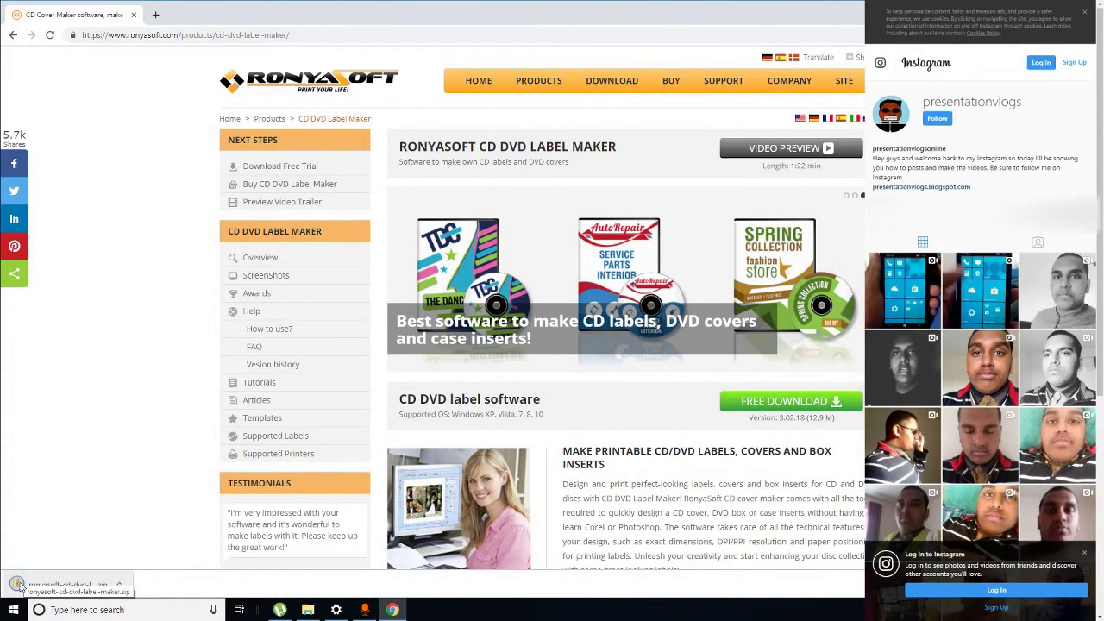
left_click(121, 586)
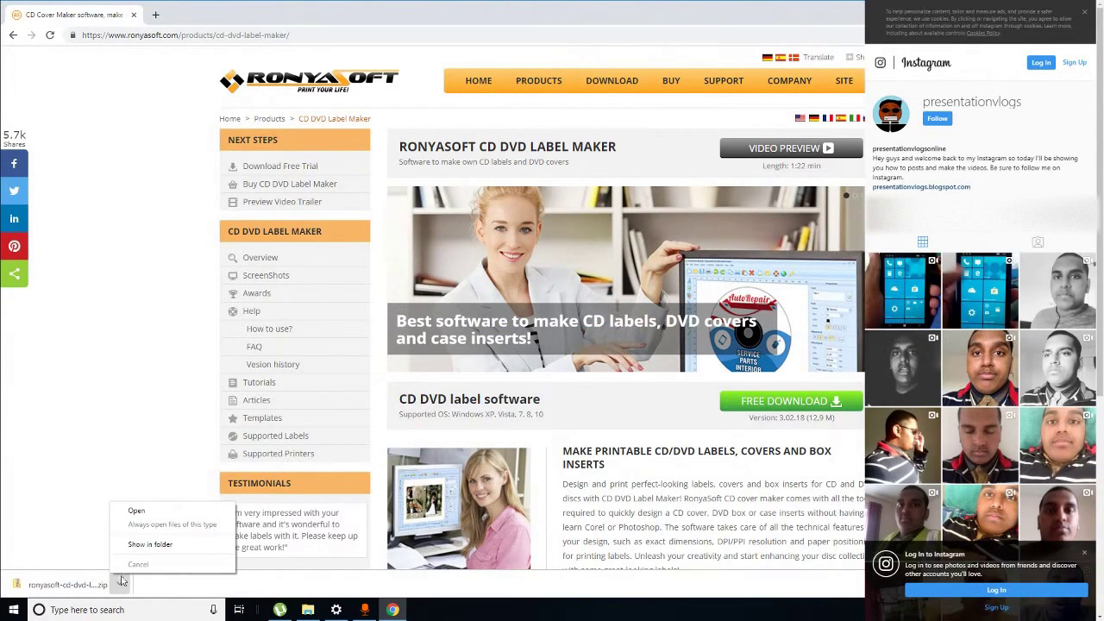
Open the downloaded ronyasoft-cd-dvd-label-maker.zip from its folder, accepting the warning.
left_click(151, 545)
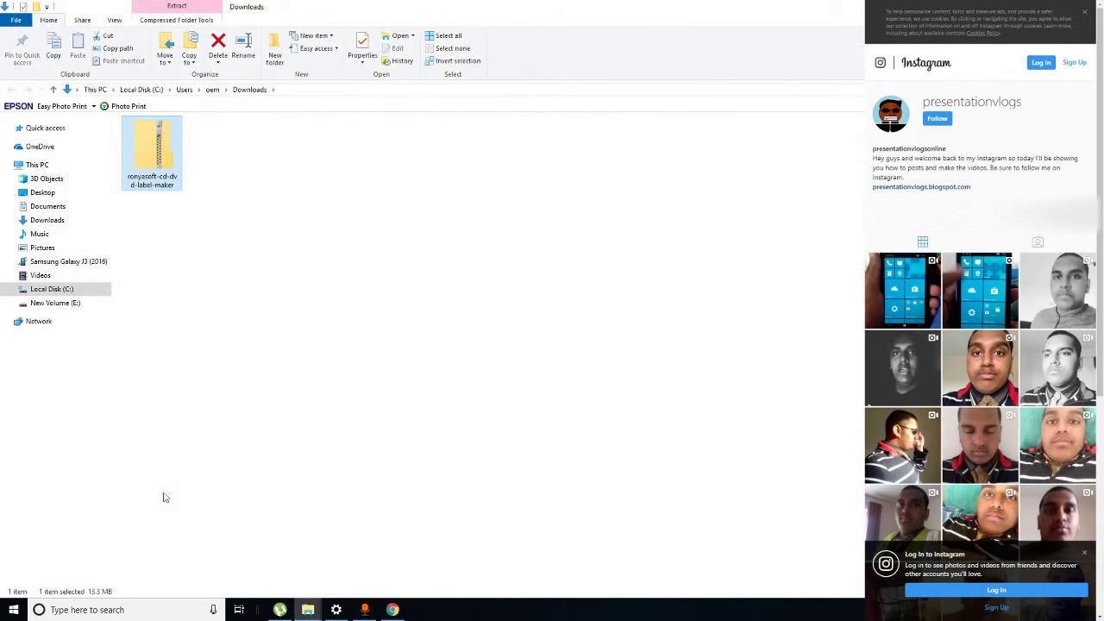
double_click(155, 156)
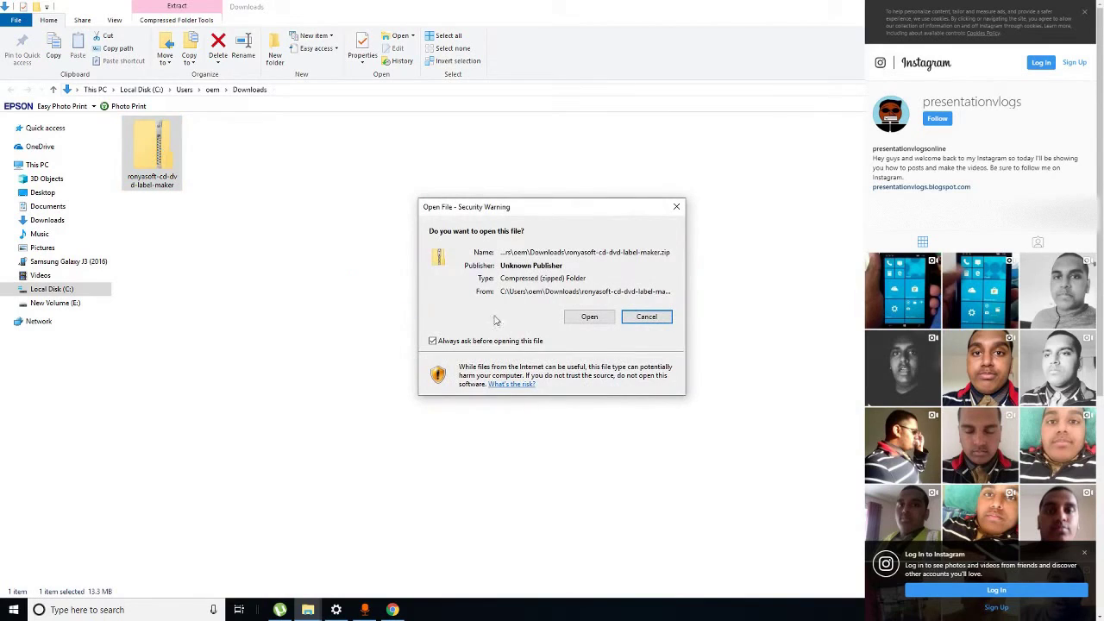
left_click(589, 318)
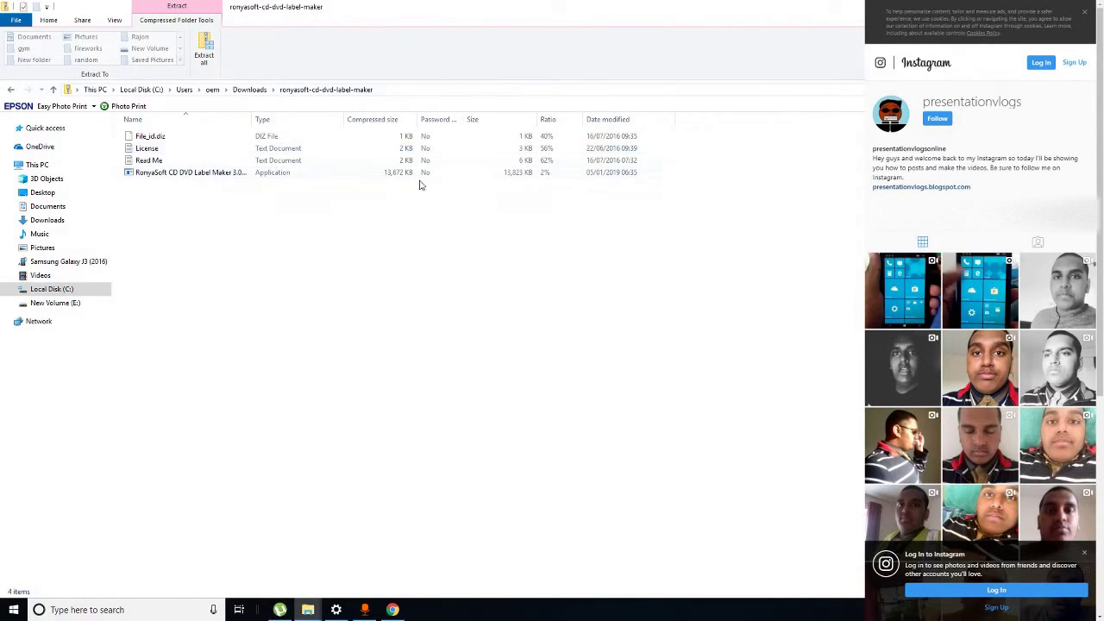
Extract all files to the suggested ronyasoft-cd-dvd-label-maker folder and run the installer.
left_click(205, 48)
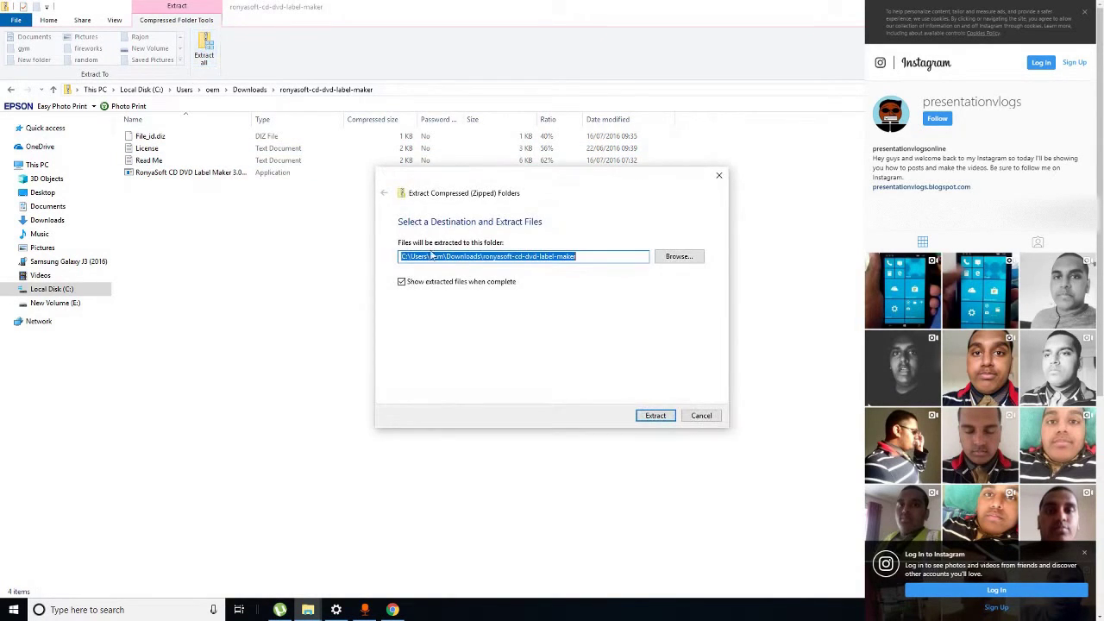
left_click(655, 414)
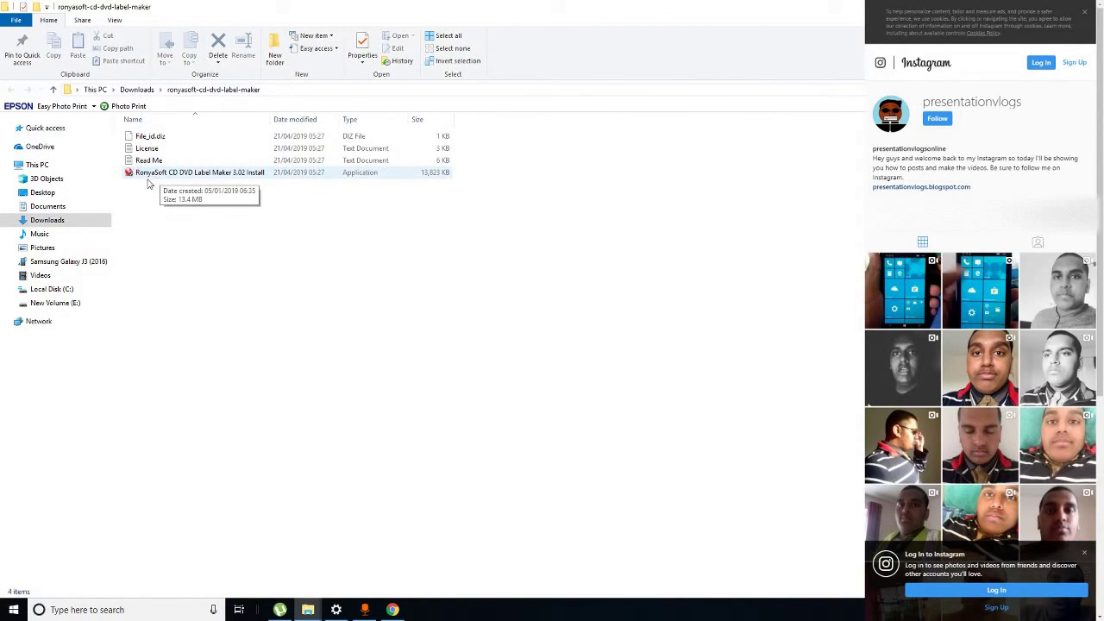
double_click(163, 176)
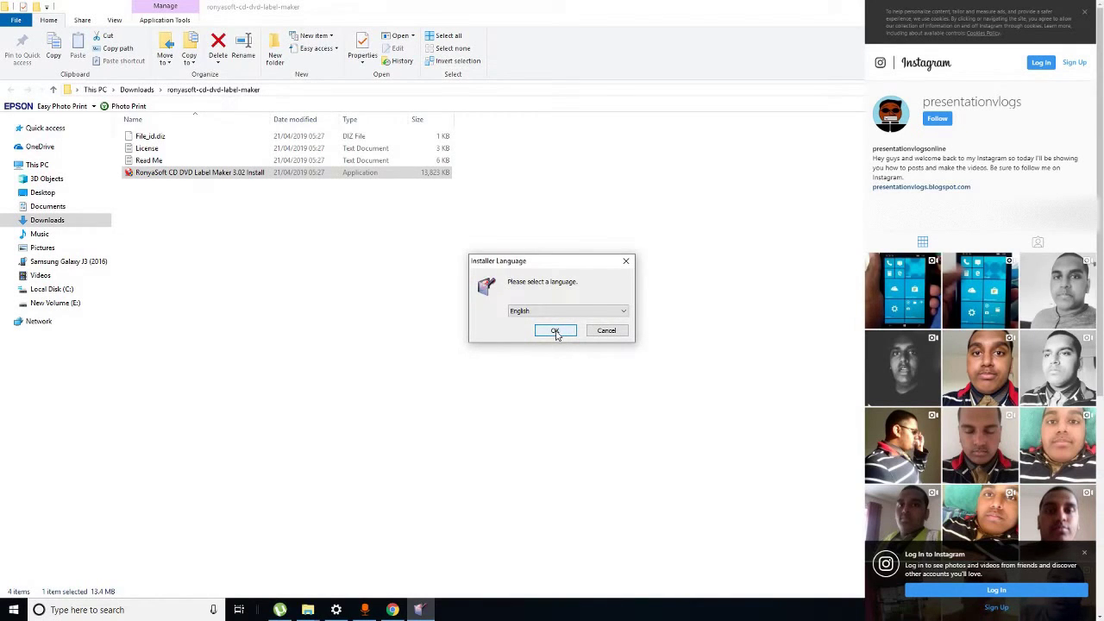
Install version 3.02 in English with the license accepted, default folders, and Run checked at Finish.
left_click(555, 332)
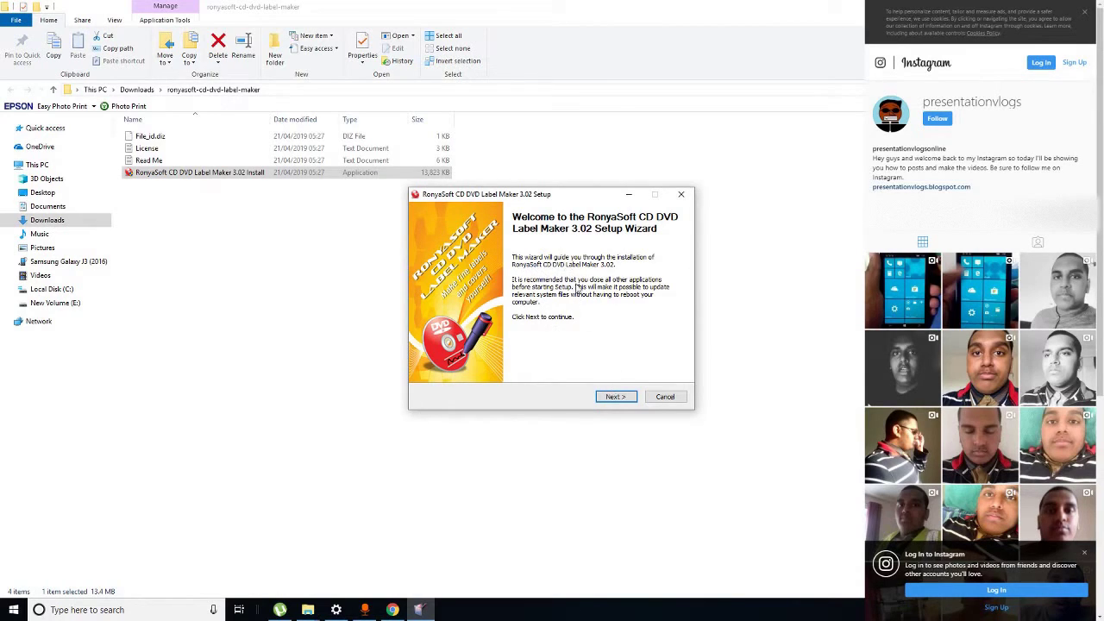
left_click(614, 396)
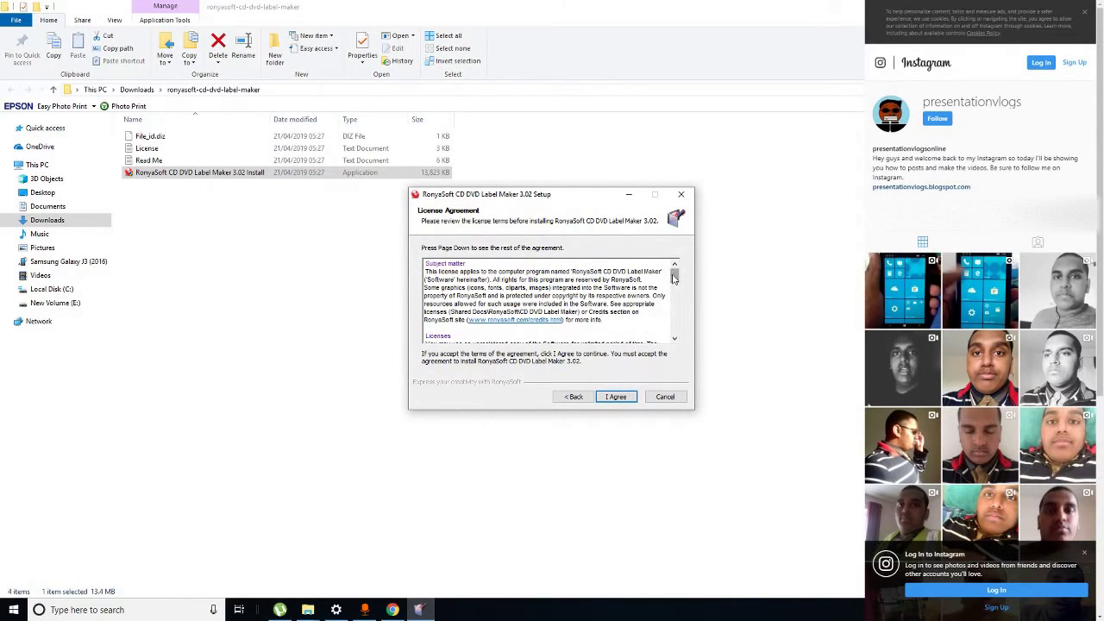
left_click_drag(673, 274, 673, 333)
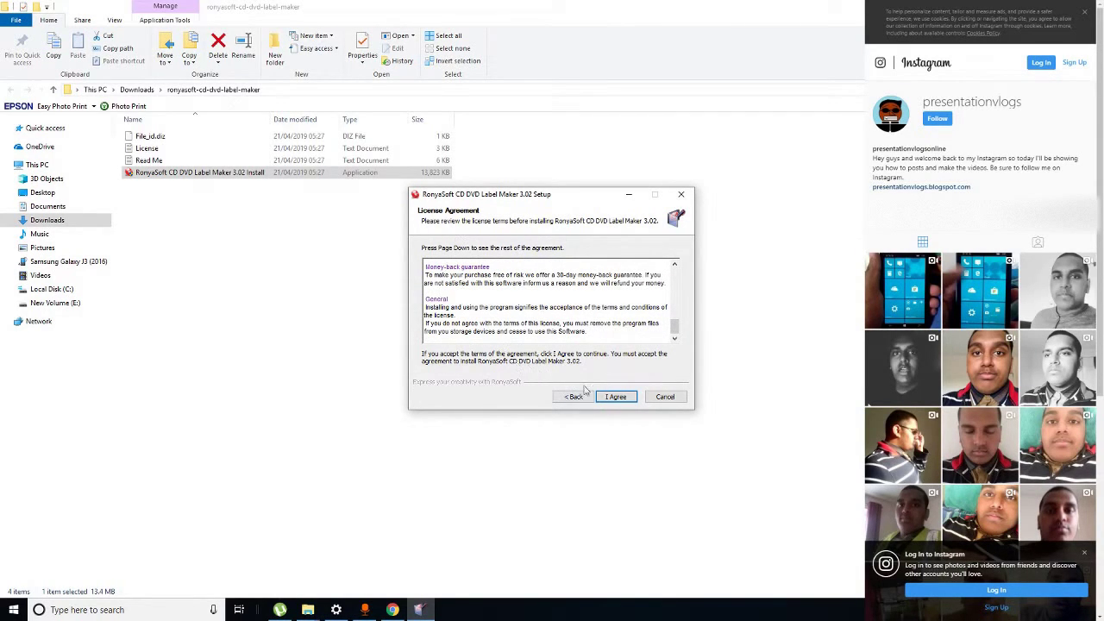
left_click(614, 397)
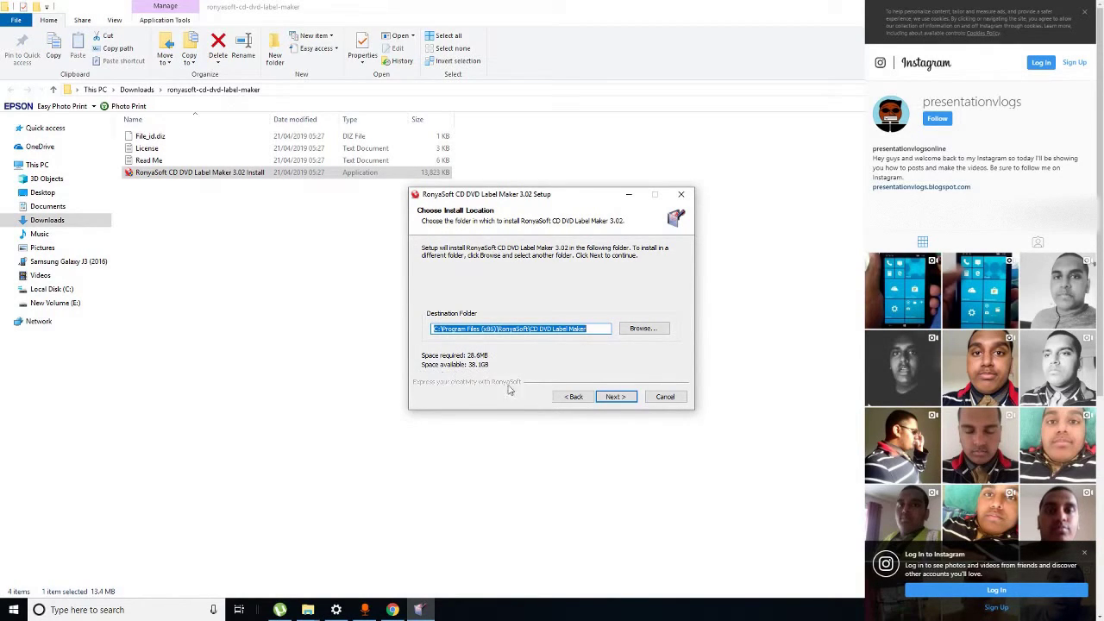
left_click(612, 397)
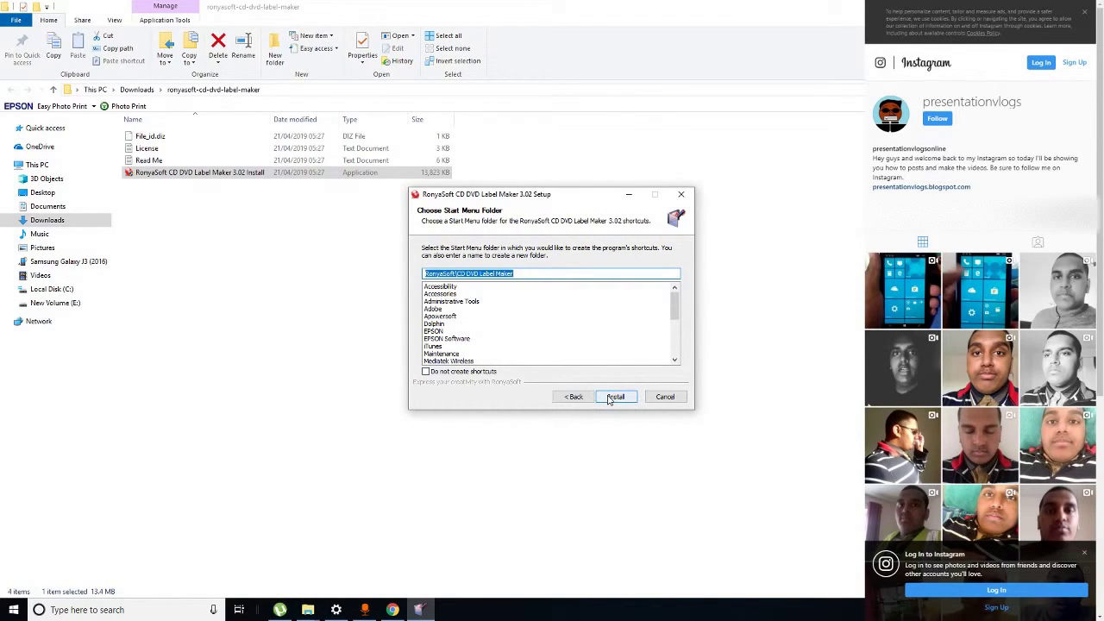
left_click(612, 397)
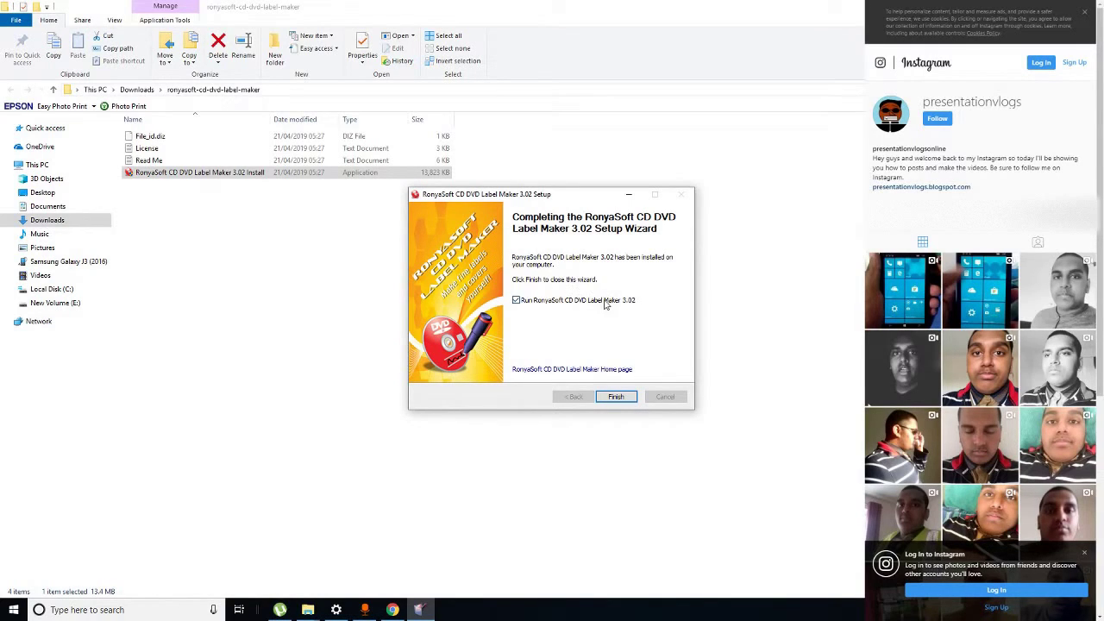
left_click(616, 398)
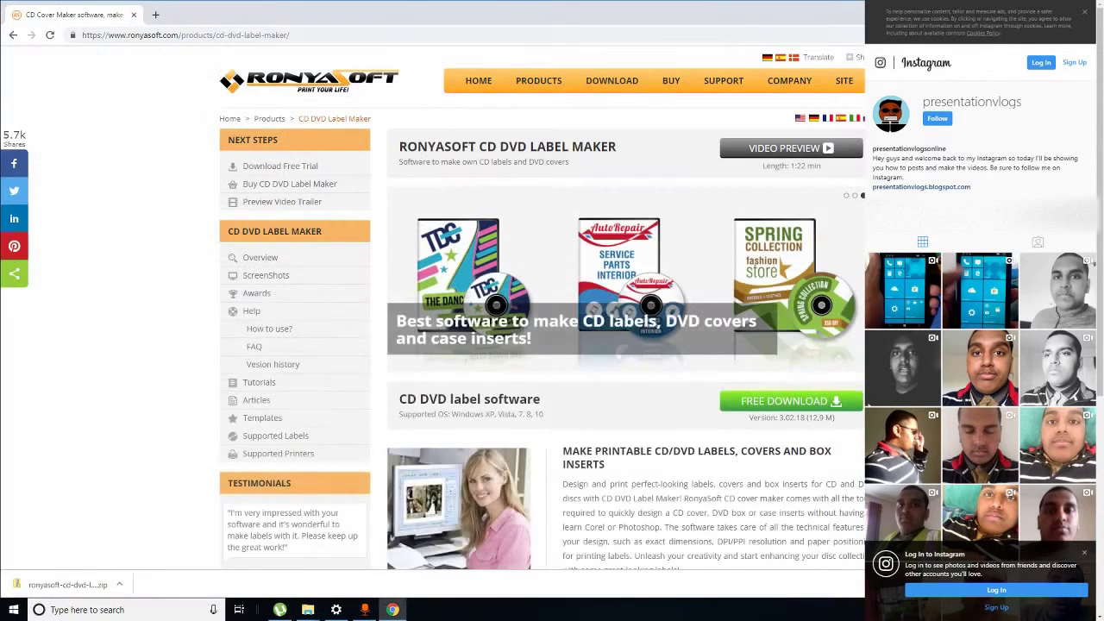
Show the desktop and choose Later in the Registration dialog to skip registering.
key("super+d")
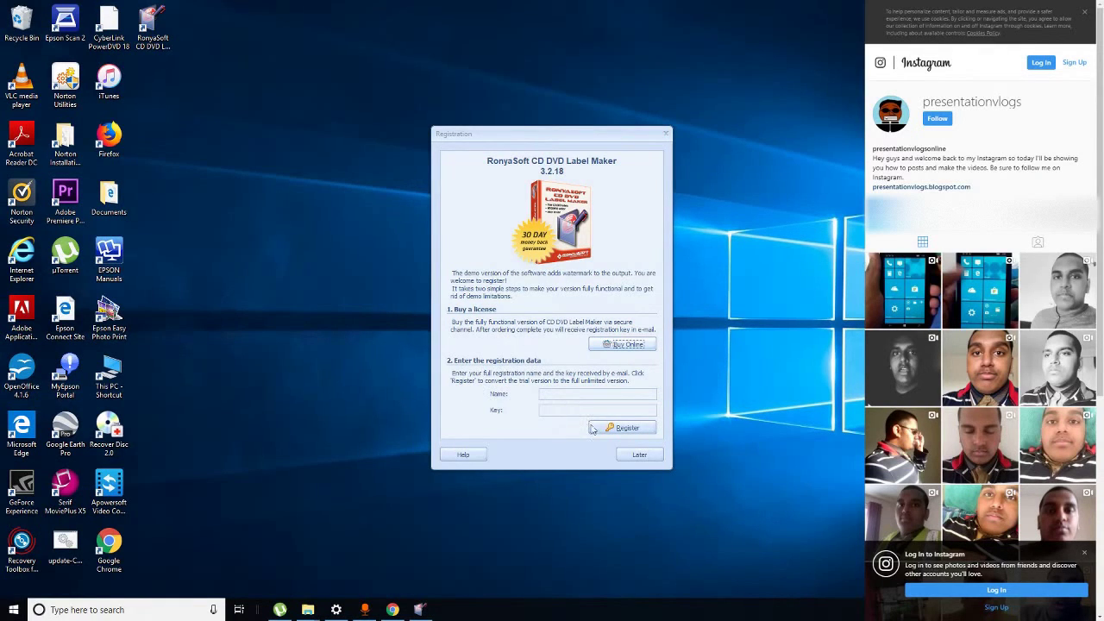
left_click(639, 456)
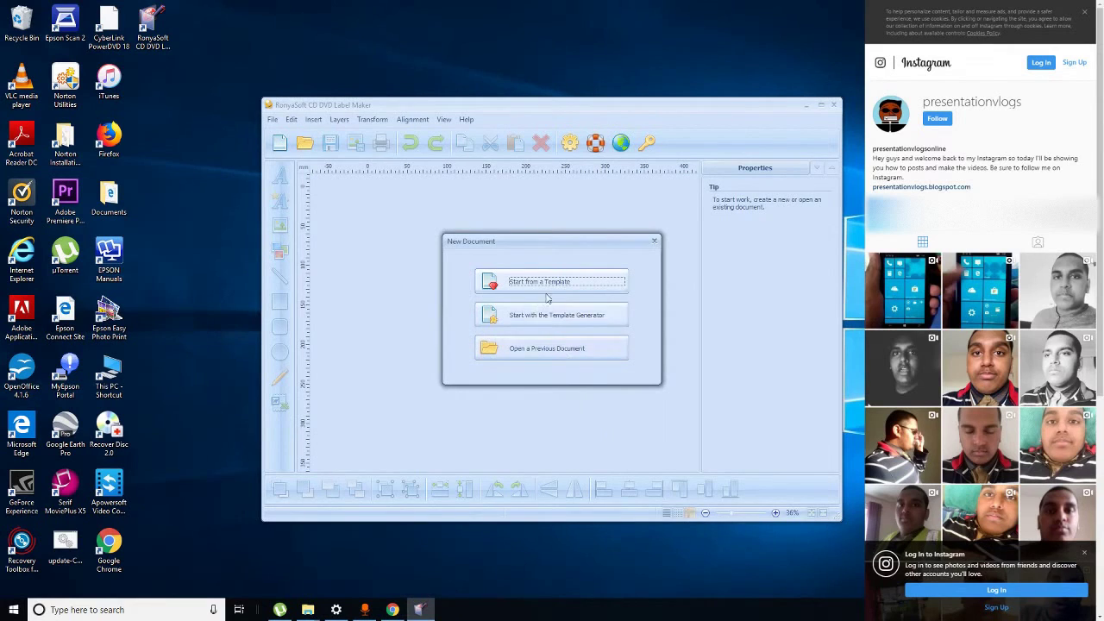
Browse the Start from a Template list, close Choose a Template, and minimize the label maker.
left_click(552, 285)
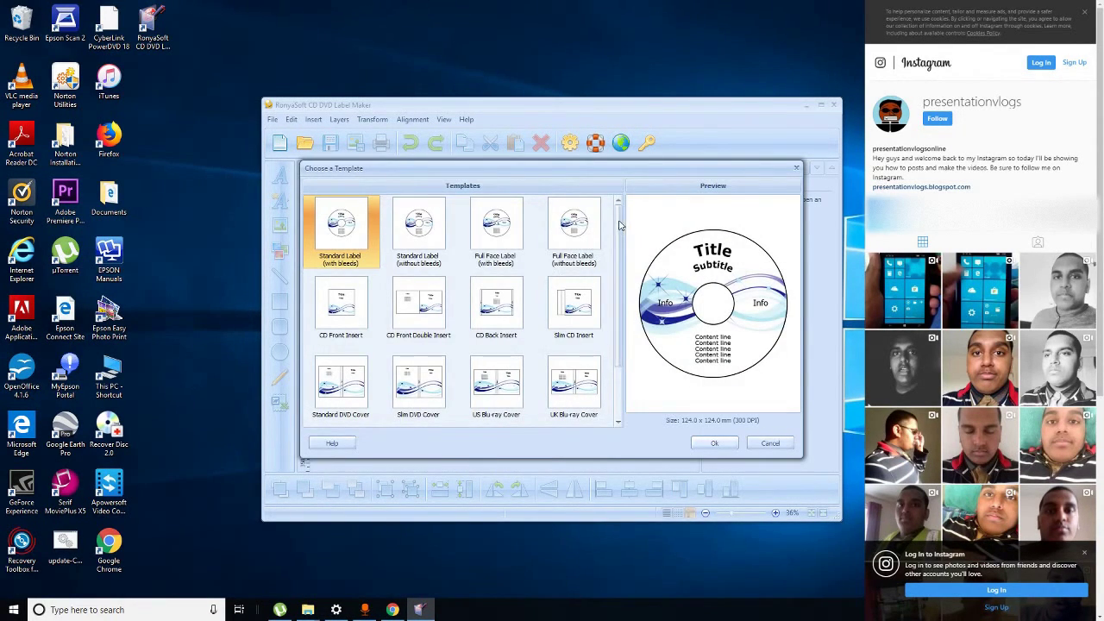
left_click_drag(618, 228, 567, 316)
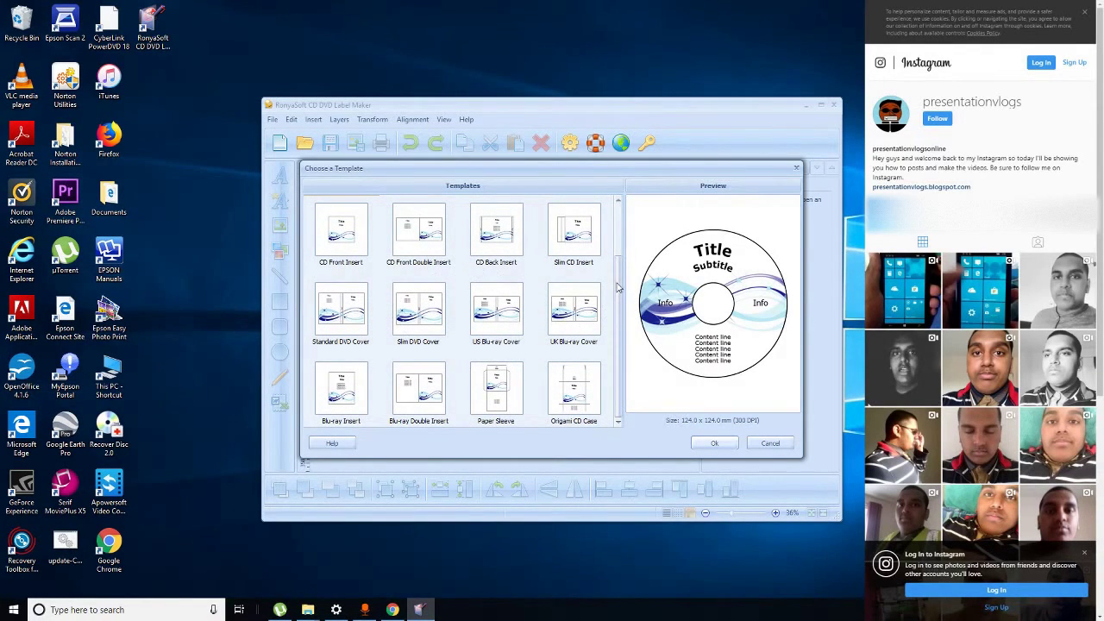
left_click_drag(618, 287, 618, 234)
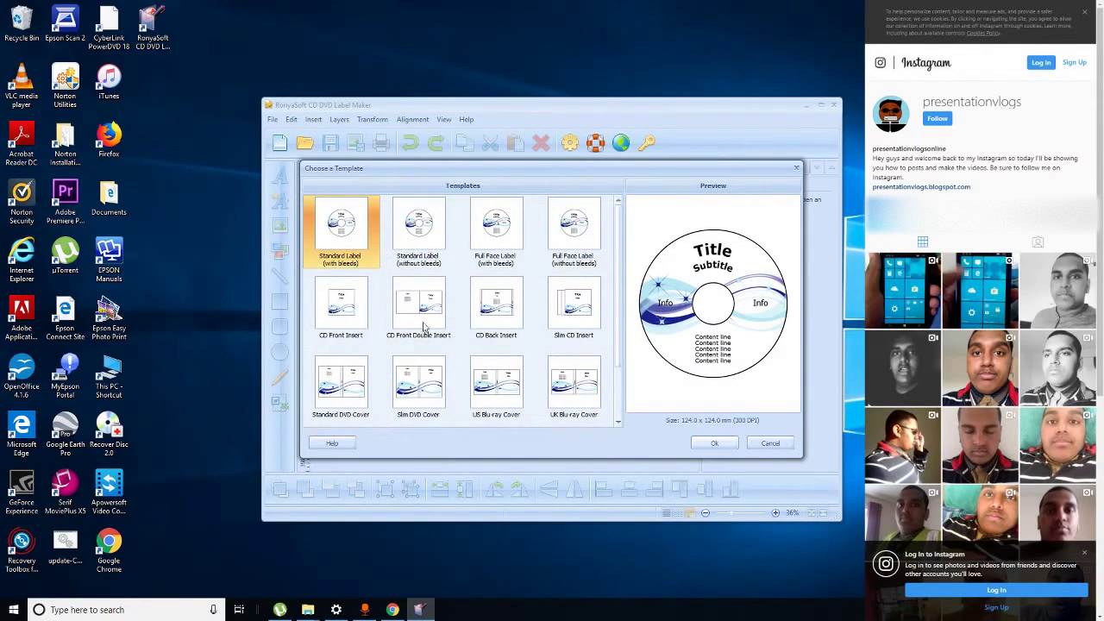
left_click(796, 169)
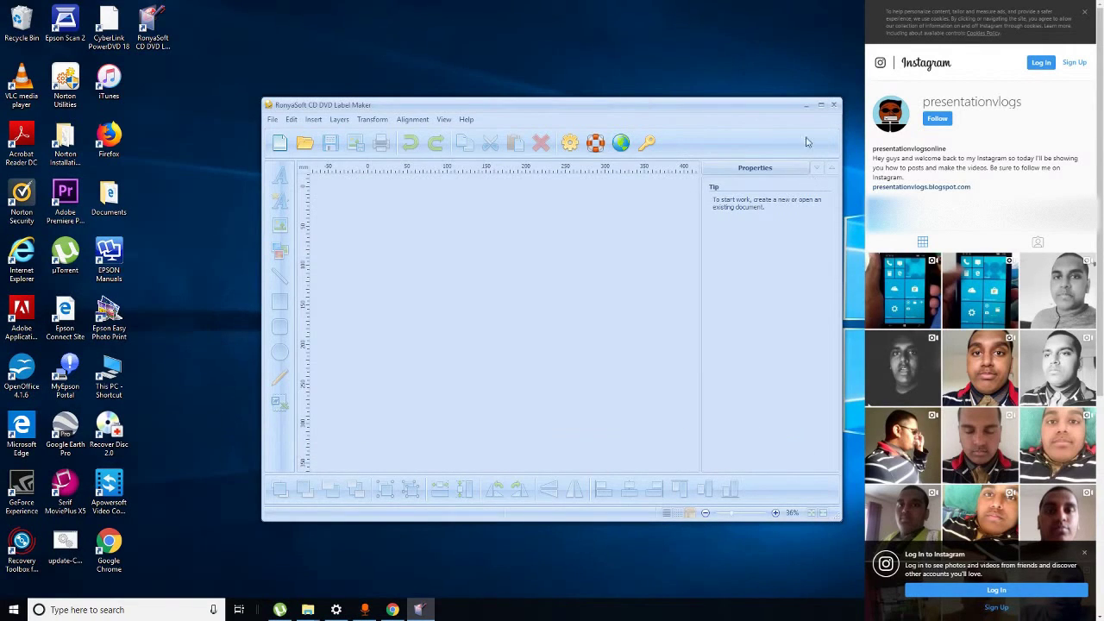
left_click(806, 107)
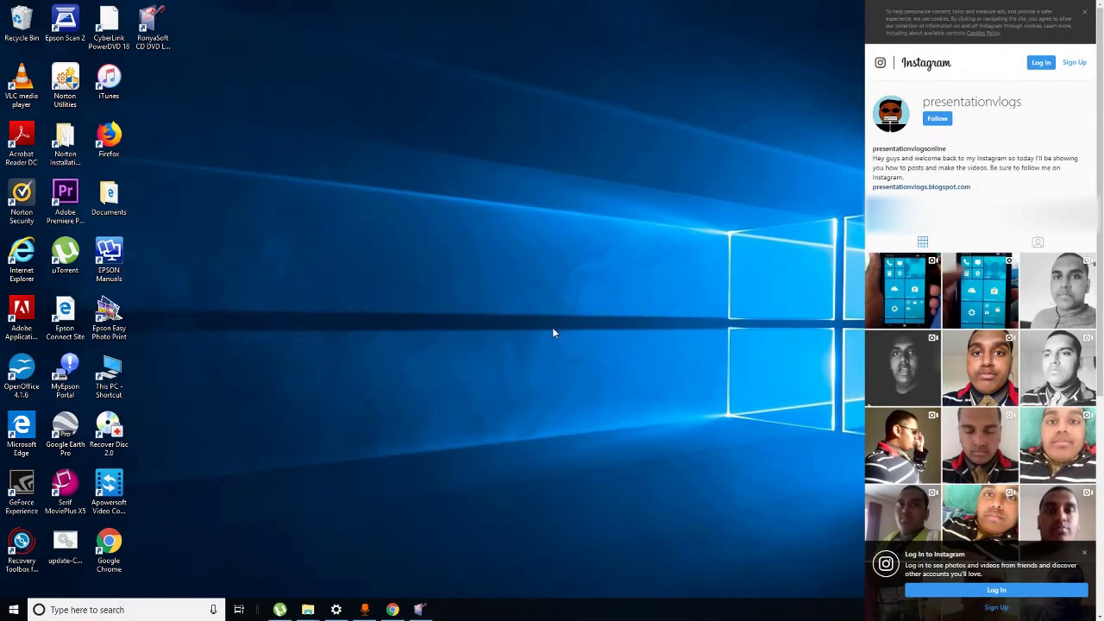